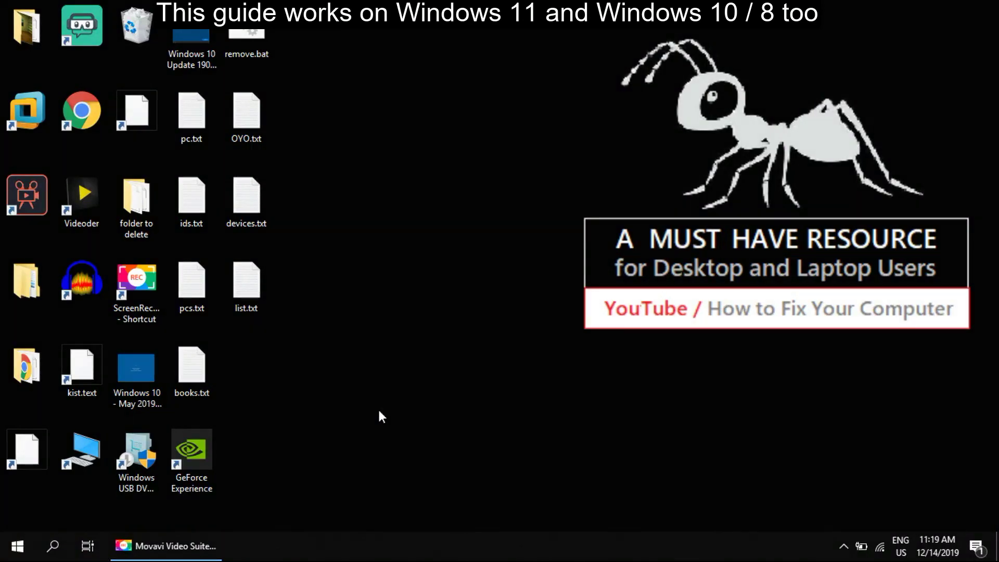
- Search Windows for 'obs' and open the file location of Streamlabs OBS
key("super+s")
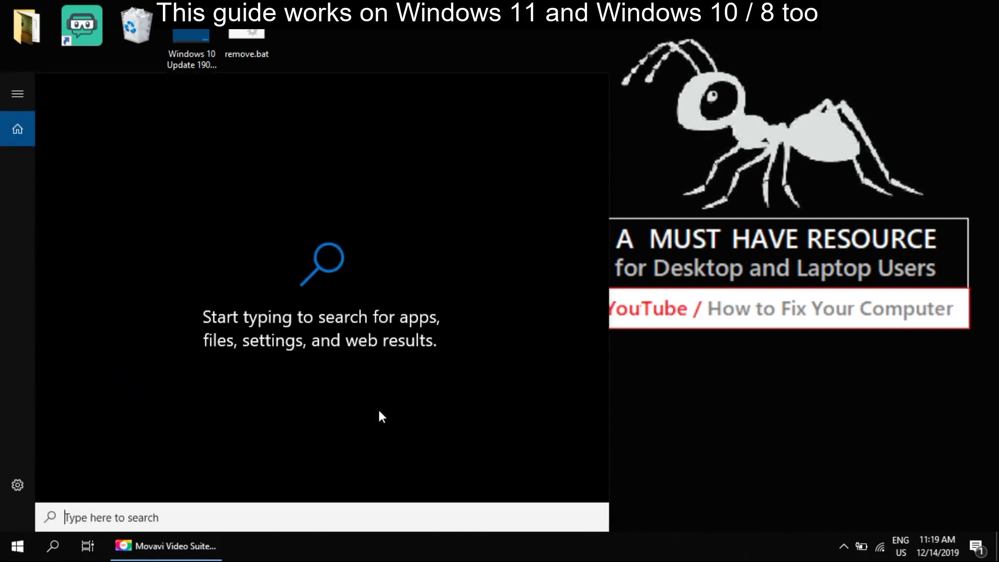
type("obs")
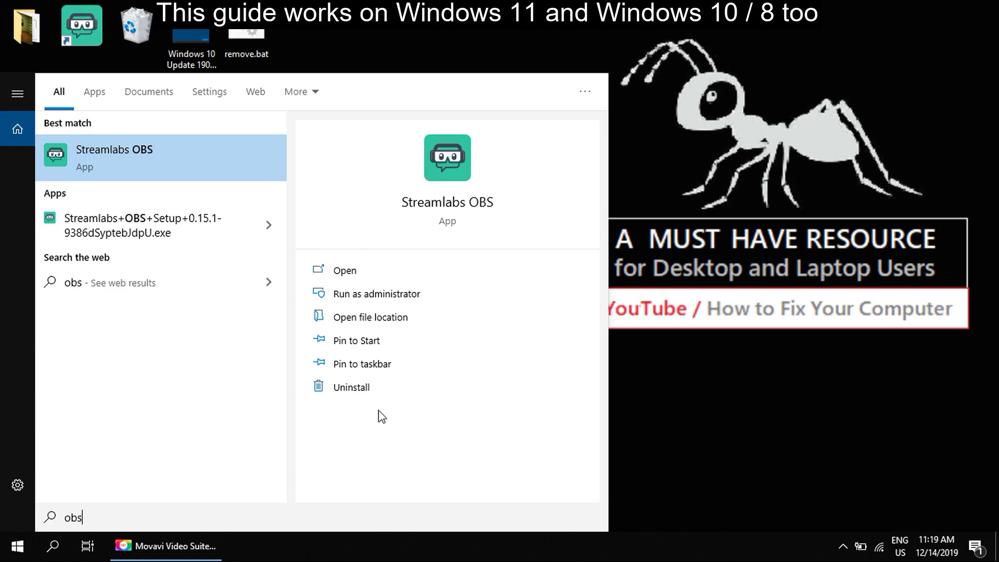
right_click(114, 162)
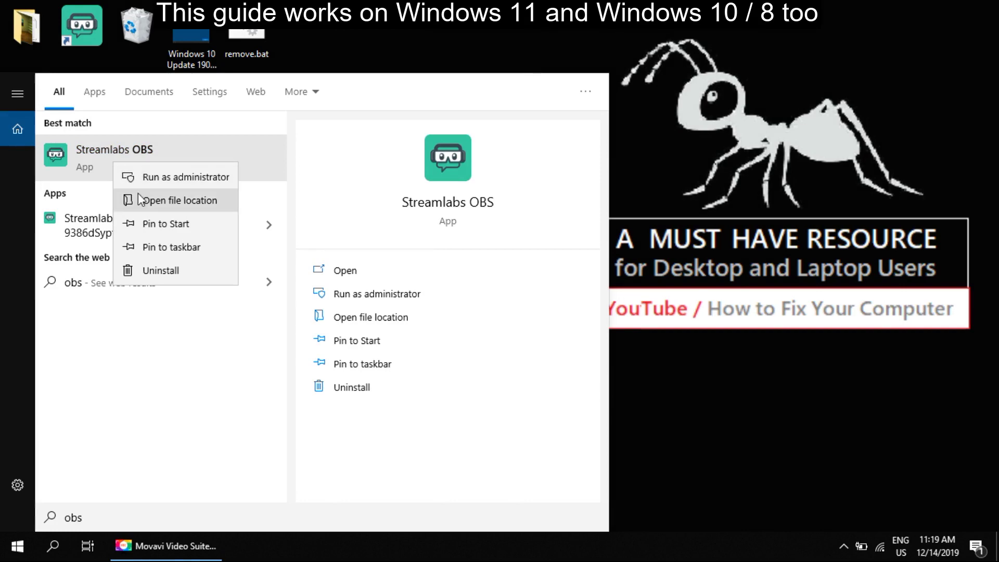
left_click(163, 200)
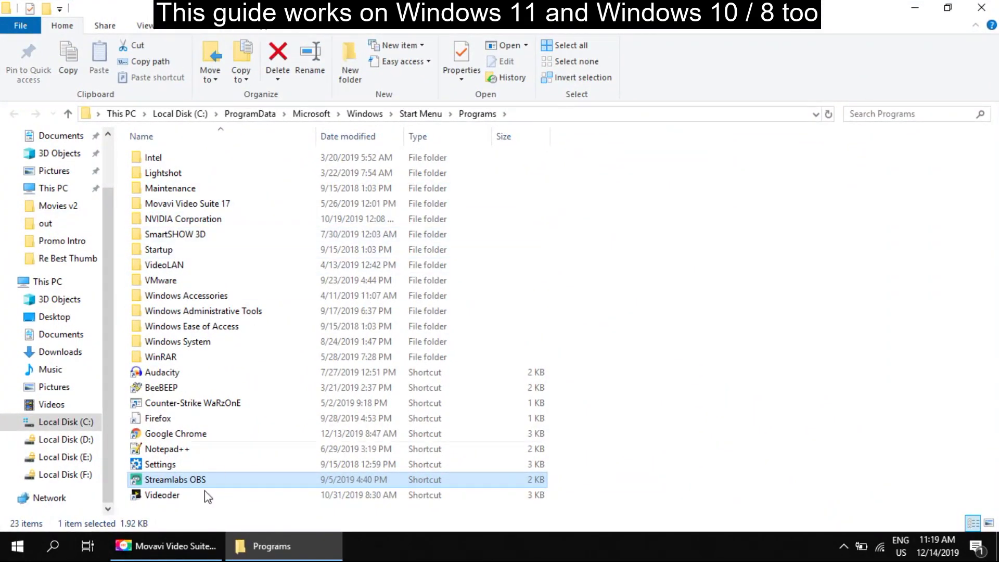
- Follow the Streamlabs OBS shortcut to its Program Files folder and open Streamlabs OBS.exe properties
right_click(169, 480)
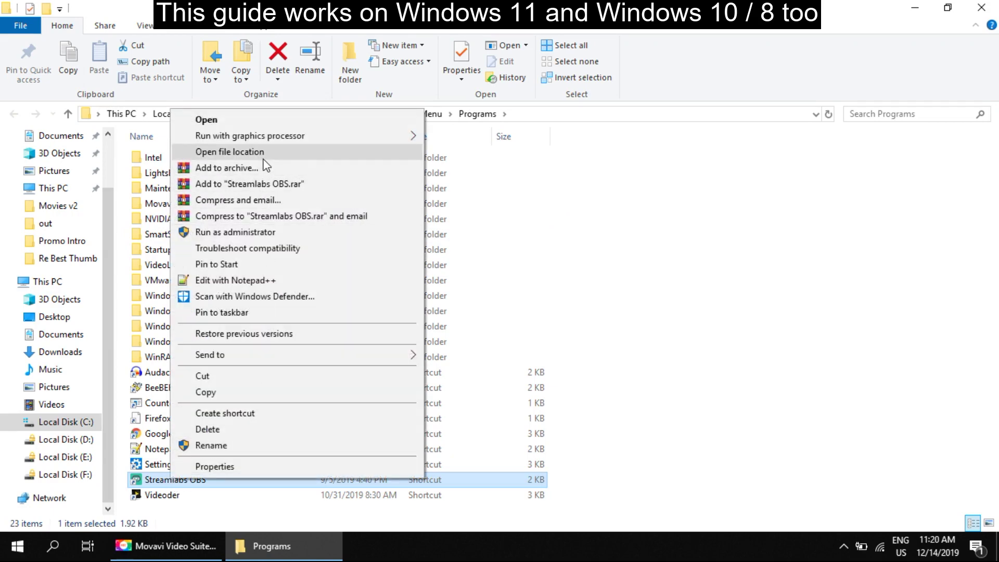
left_click(230, 151)
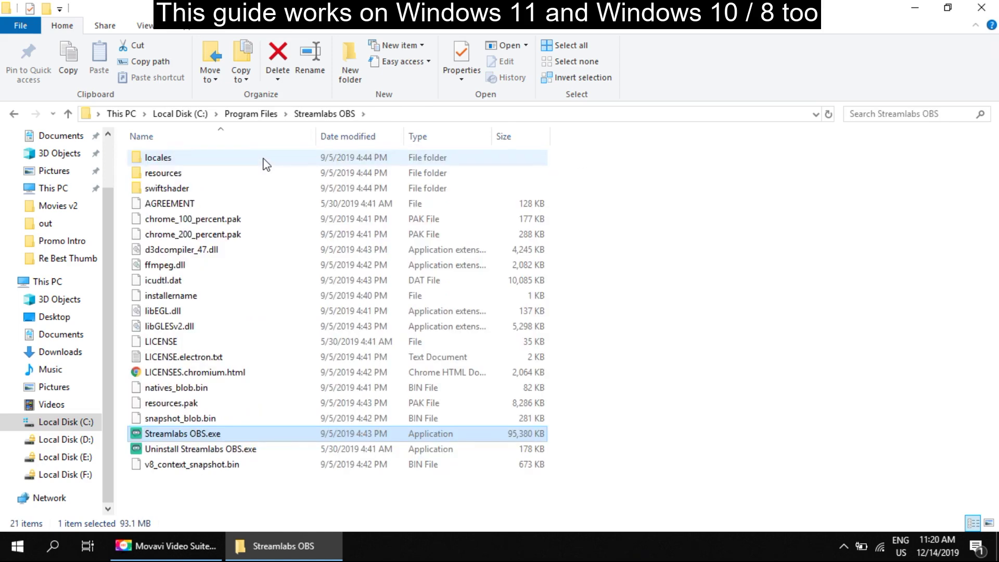
double_click(198, 441)
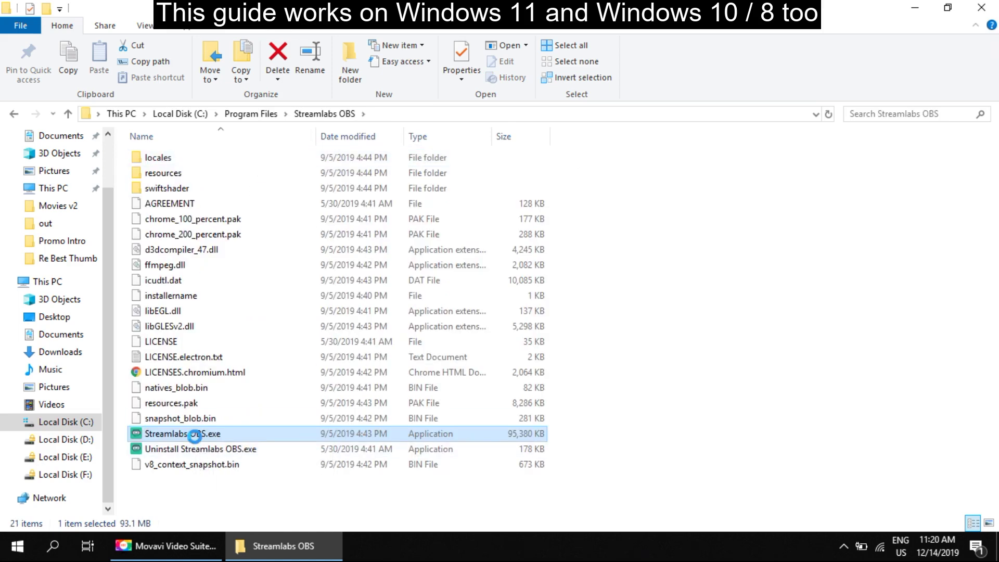
right_click(195, 435)
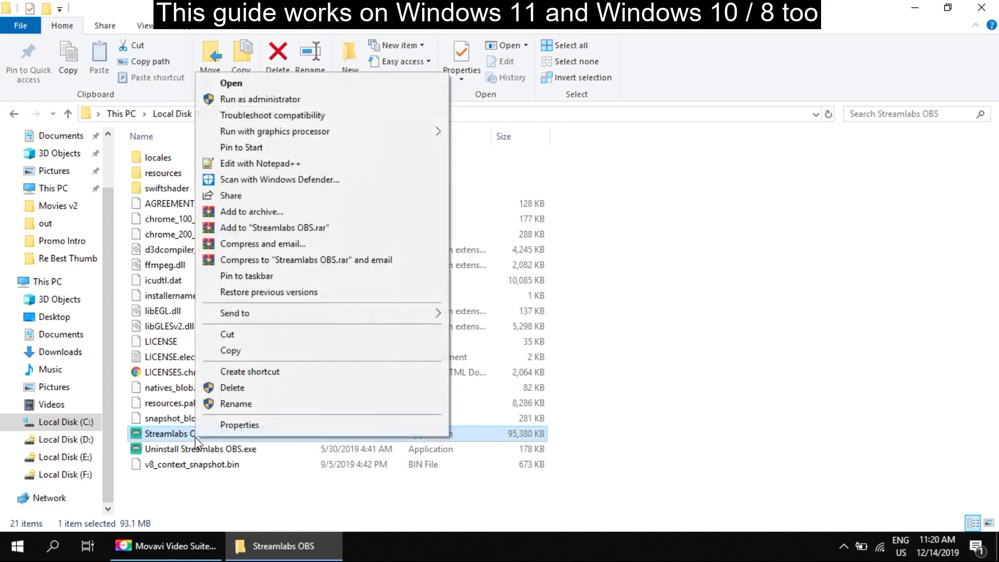
left_click(245, 421)
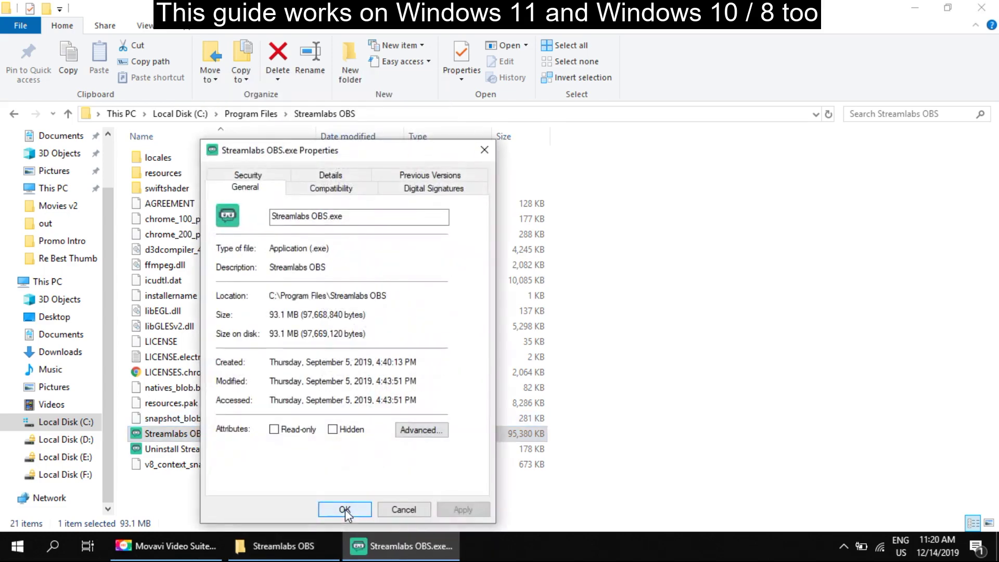
- On the Compatibility tab, enable Windows 7 compatibility mode and Run as administrator
left_click(351, 194)
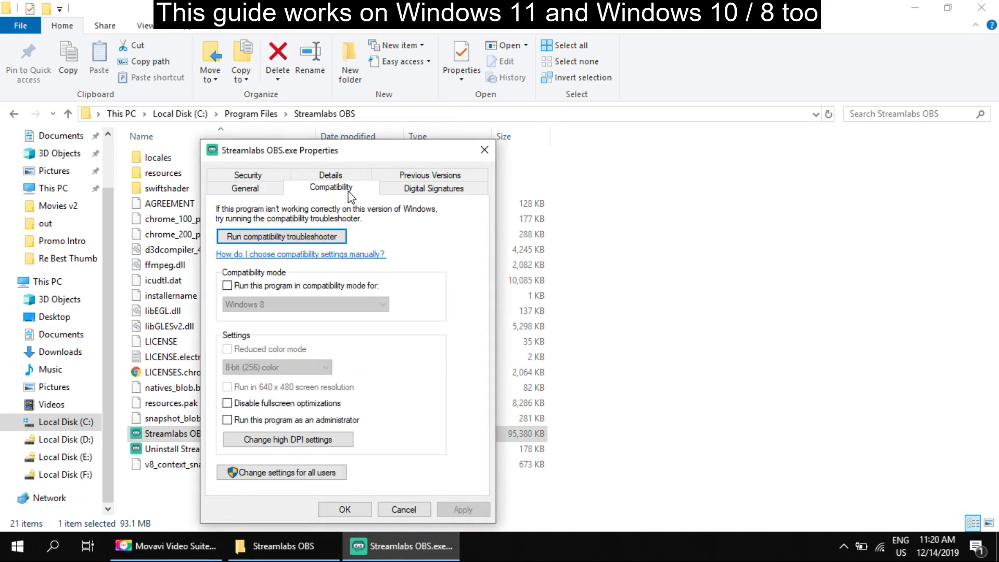
left_click(321, 287)
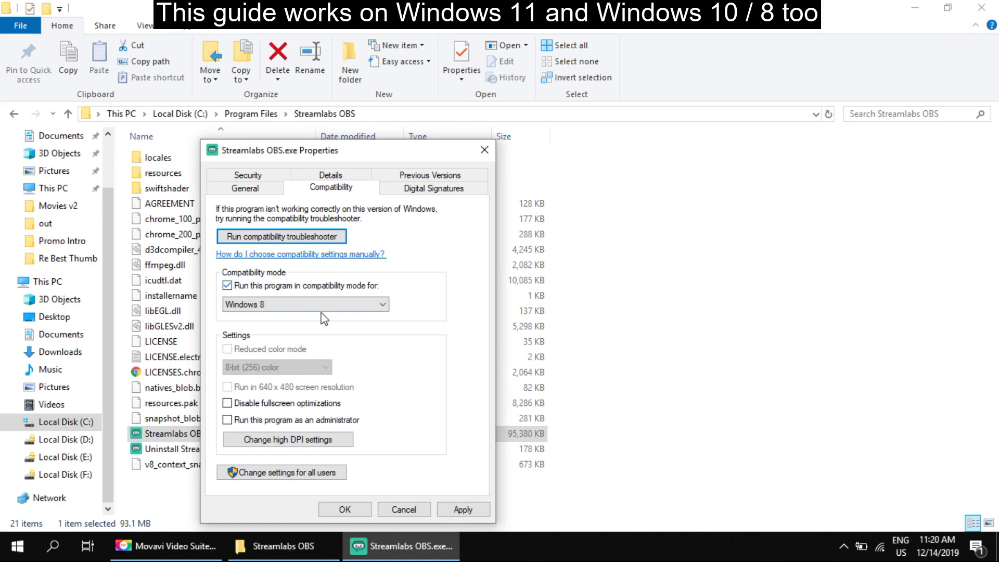
left_click(322, 306)
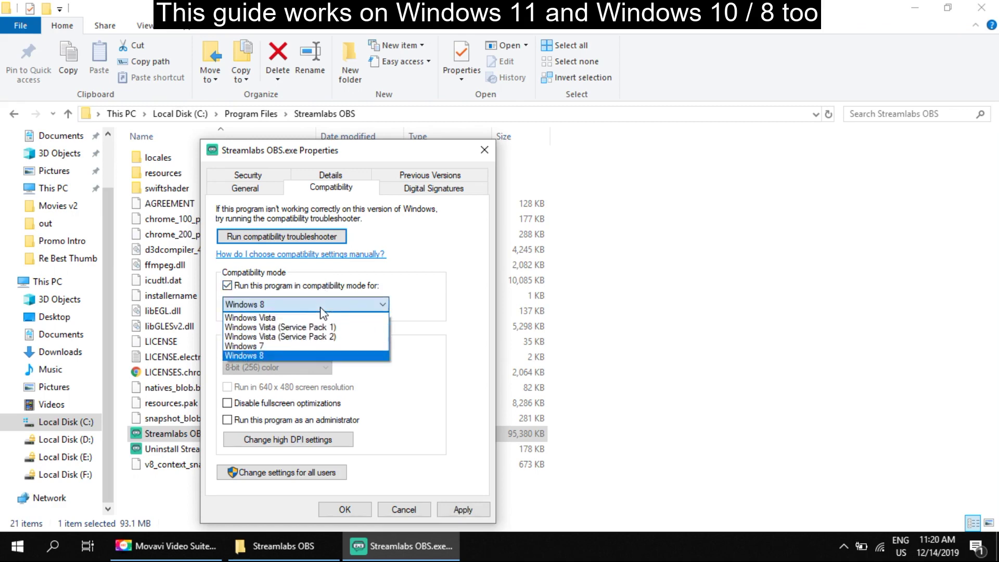
left_click(298, 346)
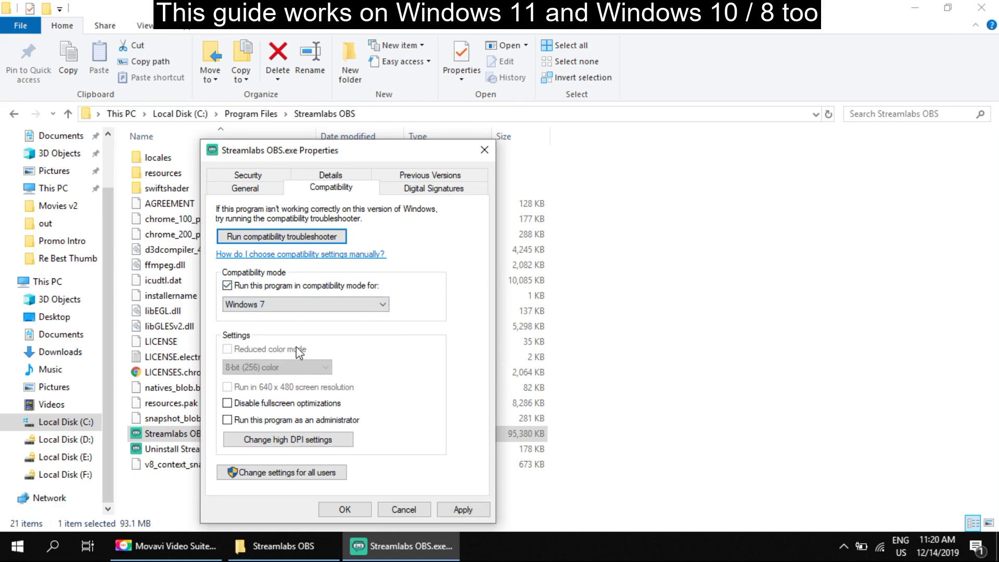
left_click(287, 417)
left_click(277, 478)
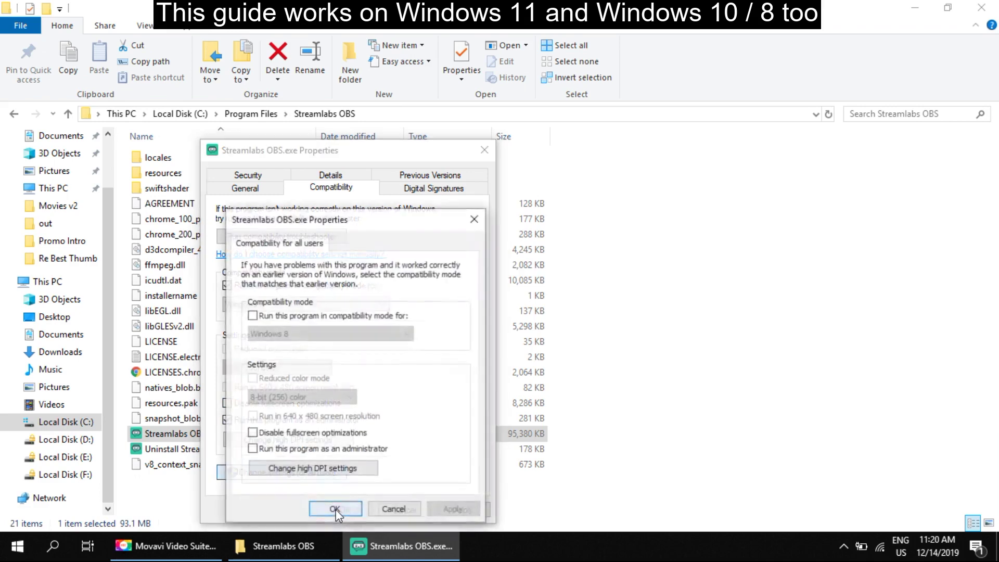
- For all users, enable Run as administrator and Windows 7 compatibility mode
left_click(344, 452)
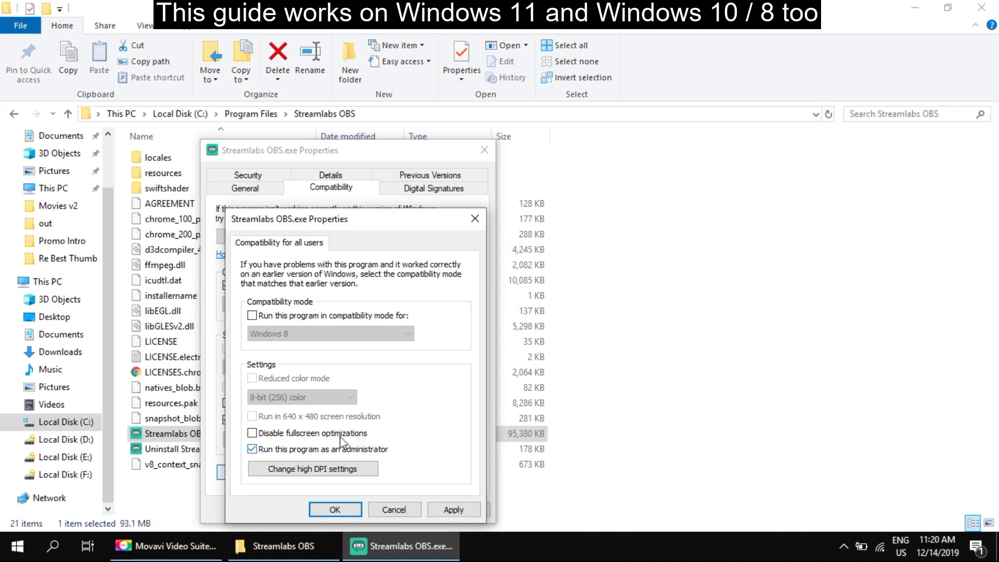
left_click(333, 315)
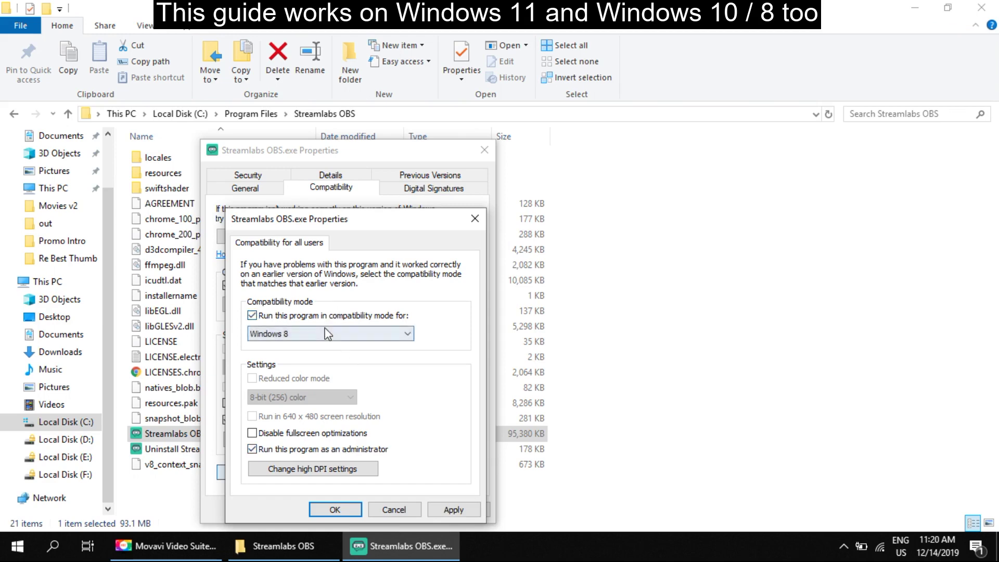
left_click(328, 334)
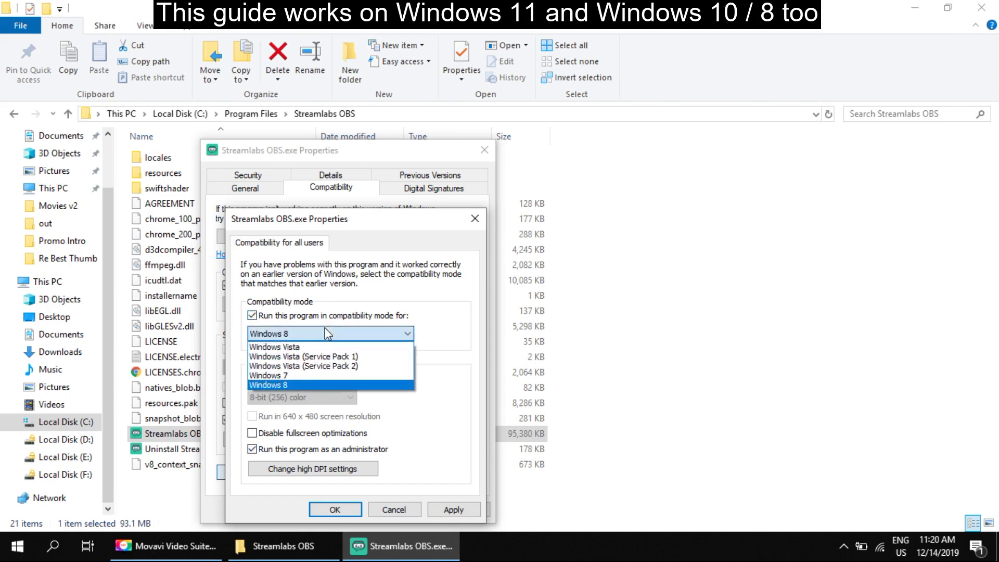
left_click(306, 377)
- Apply and confirm both the all-users settings and the Streamlabs OBS.exe properties
left_click(451, 509)
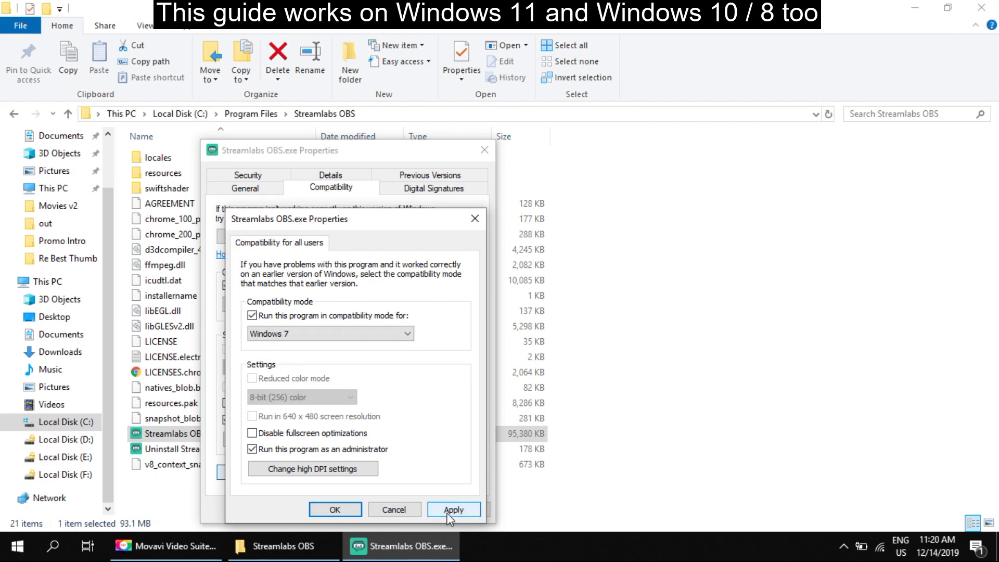
left_click(452, 510)
left_click(336, 509)
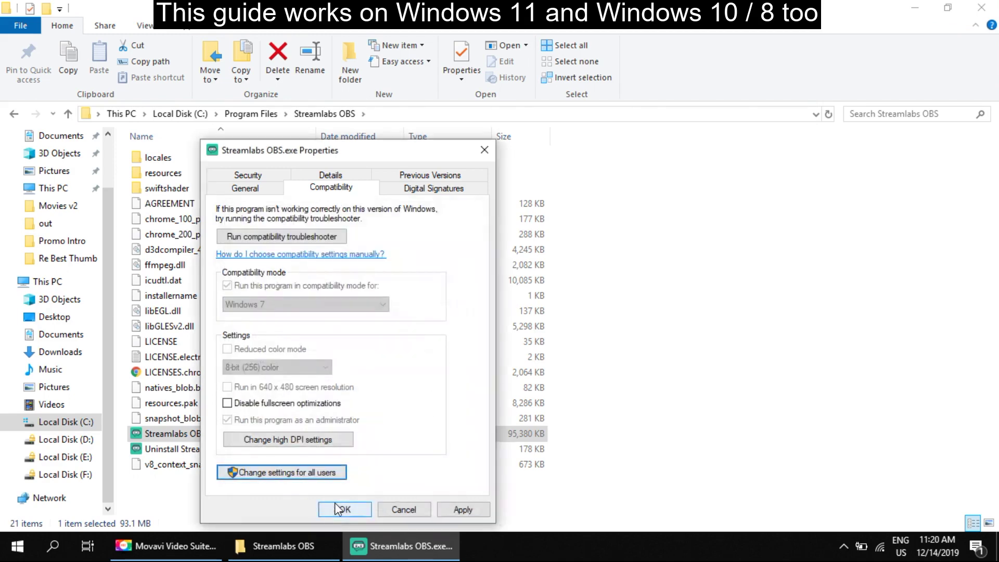
left_click(456, 510)
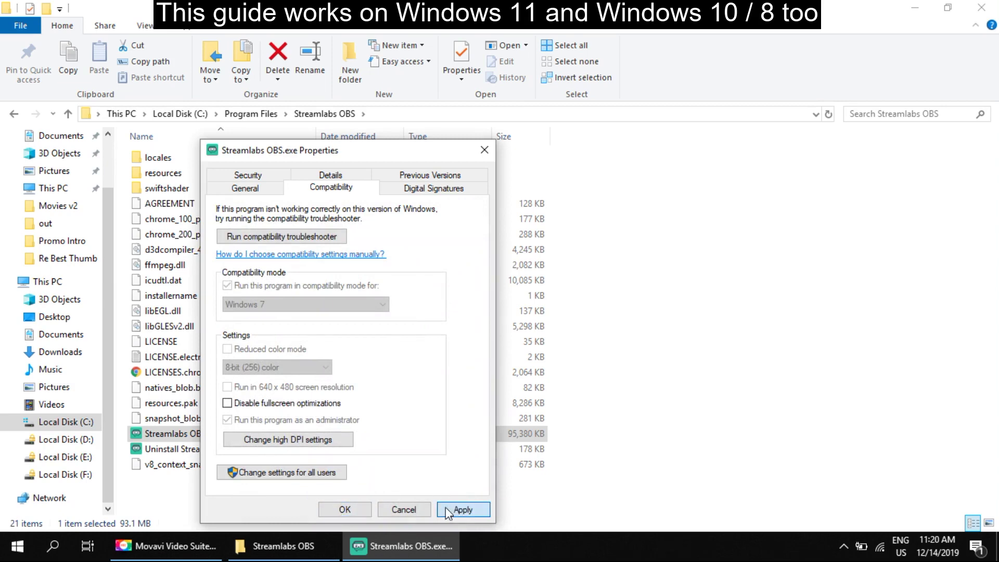
left_click(344, 510)
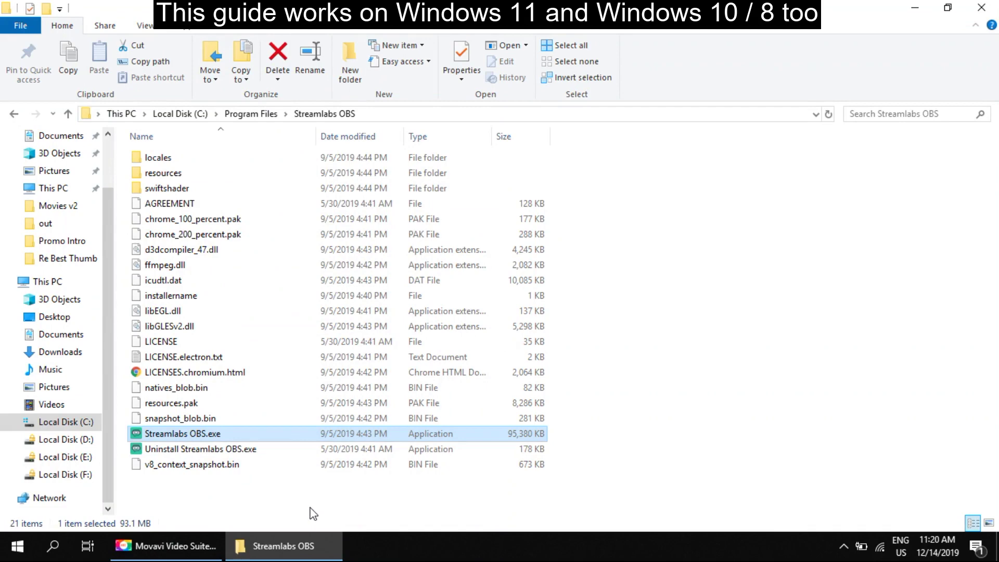
- Close the Streamlabs OBS folder and launch NVIDIA Control Panel from the desktop menu
left_click(982, 8)
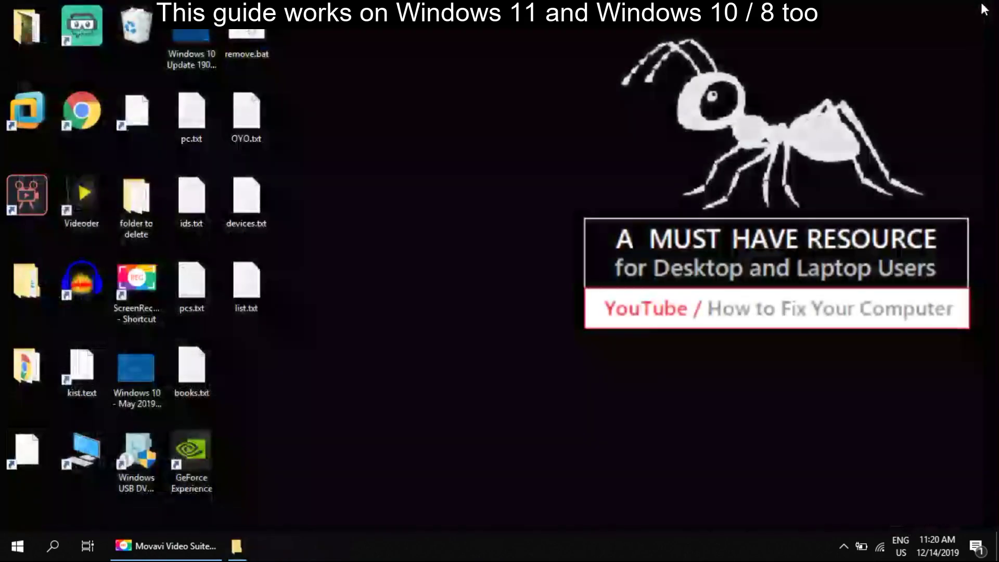
right_click(329, 283)
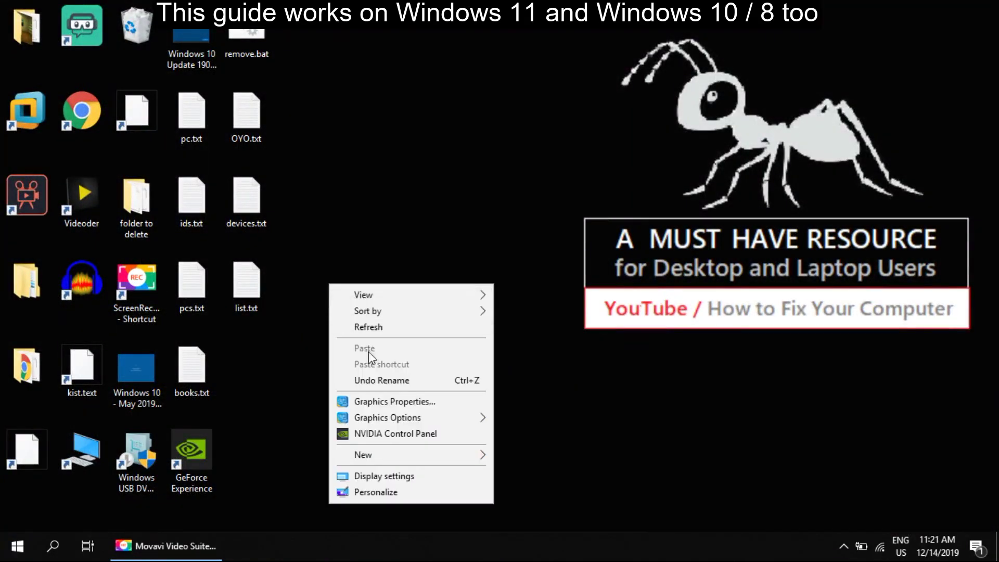
left_click(387, 436)
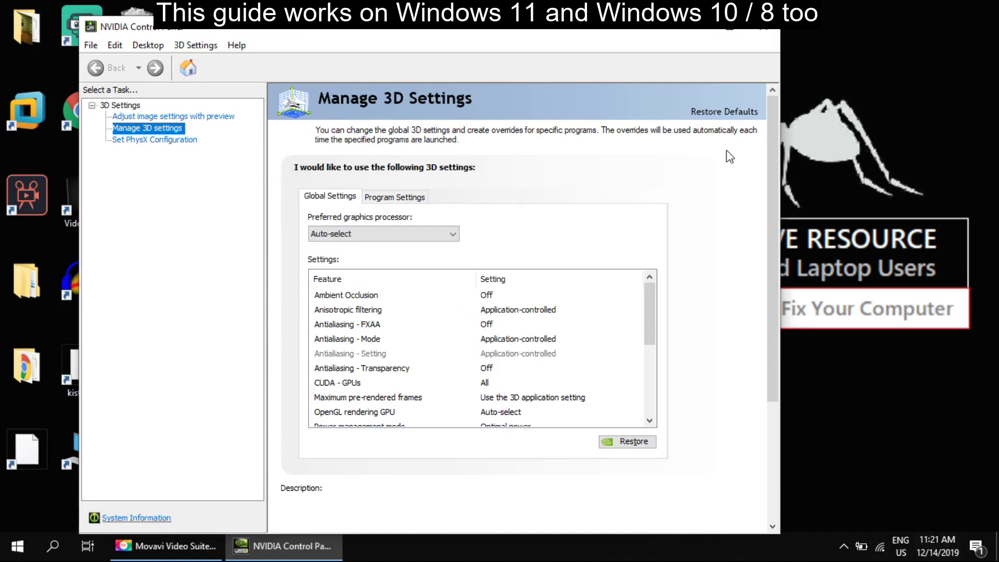
- Show Manage 3D settings and switch to the Program Settings tab
left_click_drag(406, 34, 458, 42)
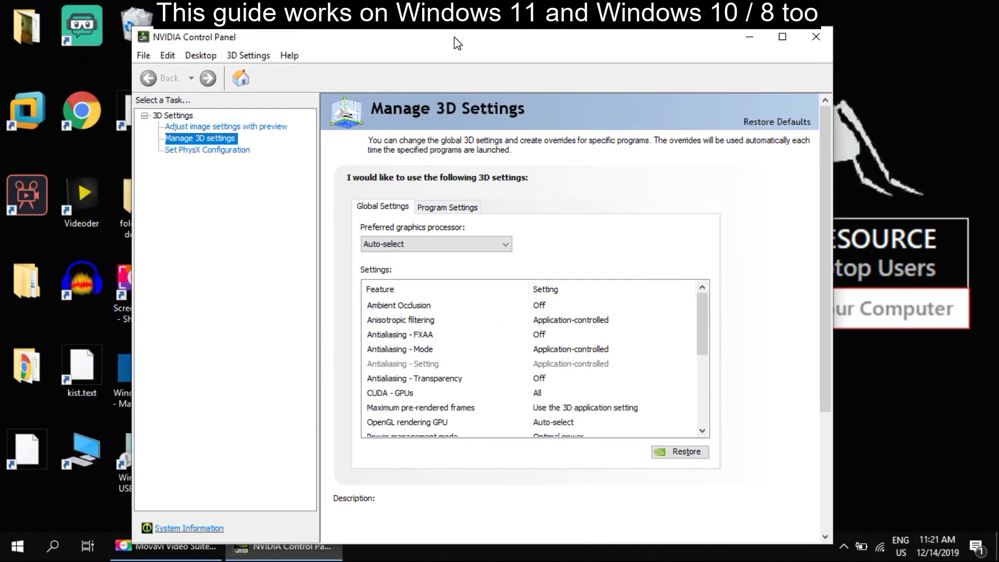
left_click(226, 138)
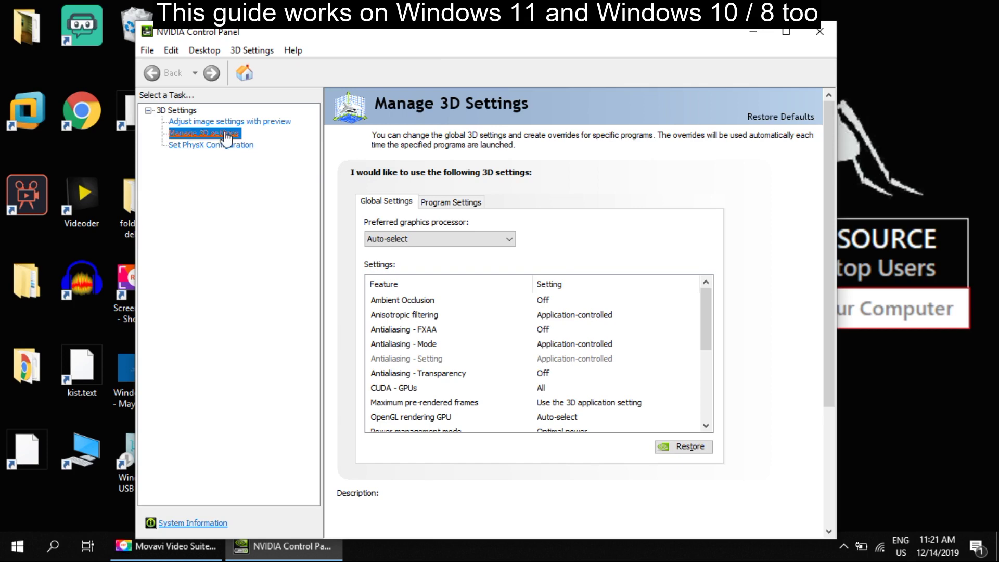
left_click(457, 205)
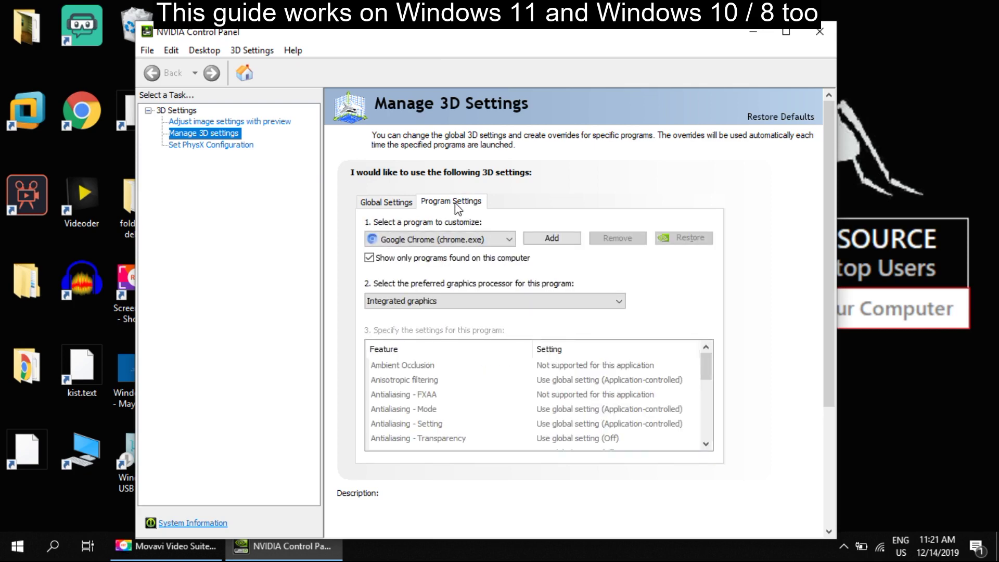
- Browse the customizable program list and bring up the Add program dialog
left_click(404, 243)
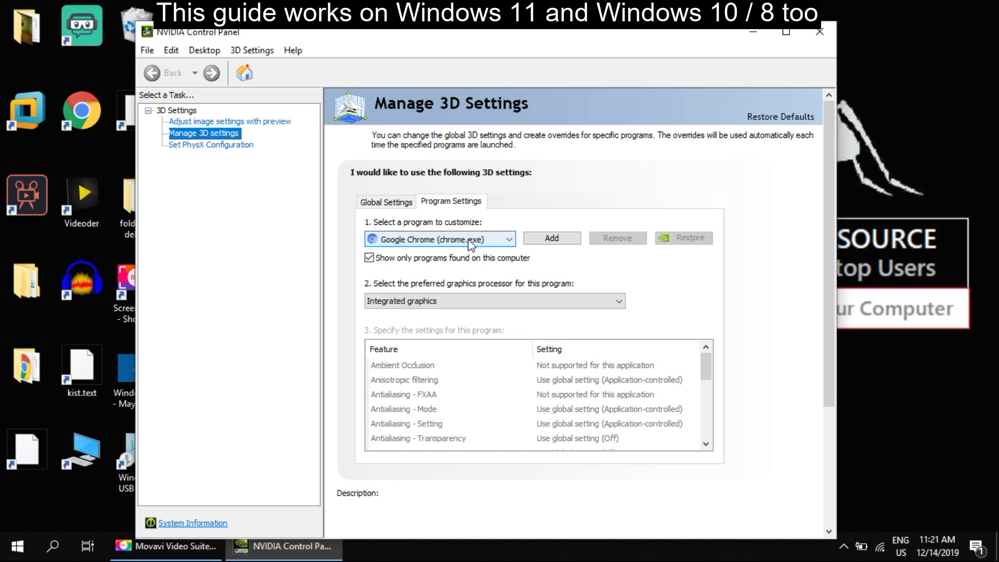
left_click(494, 240)
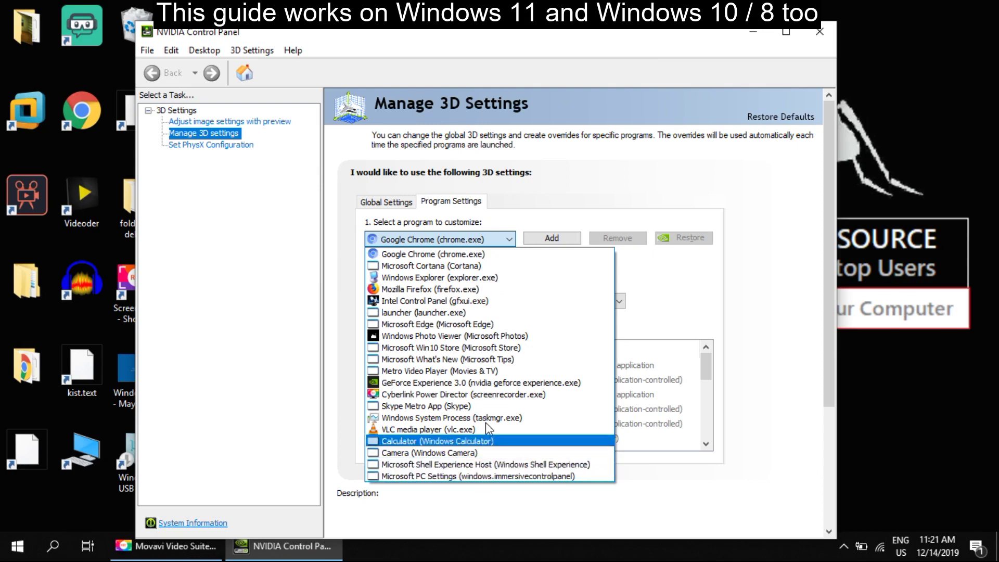
left_click(507, 240)
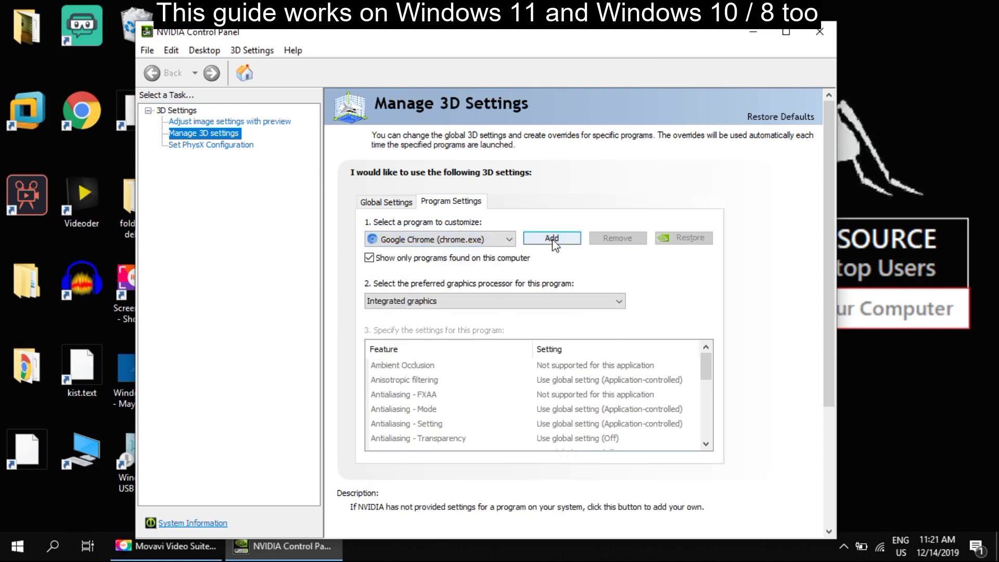
left_click(551, 239)
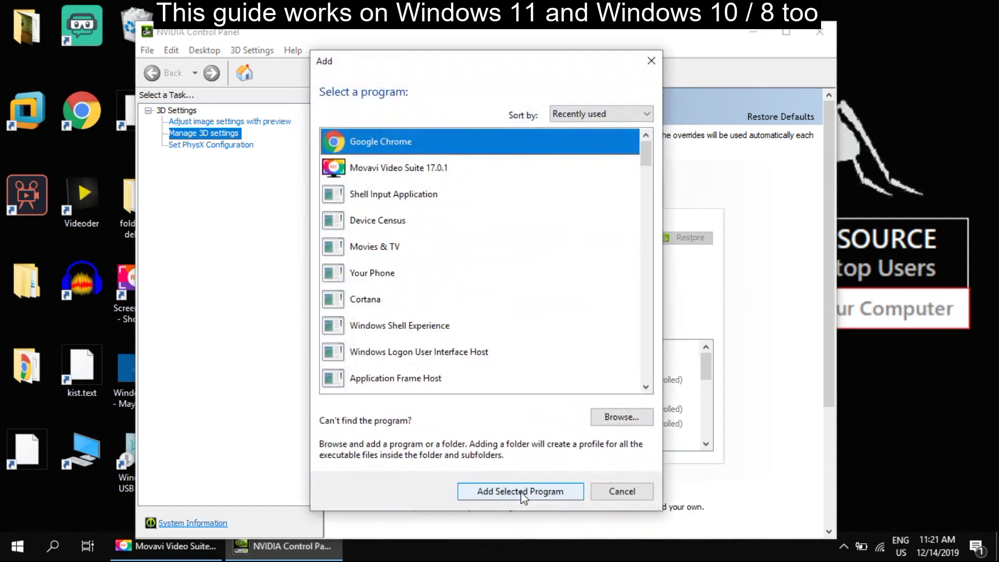
left_click(475, 219)
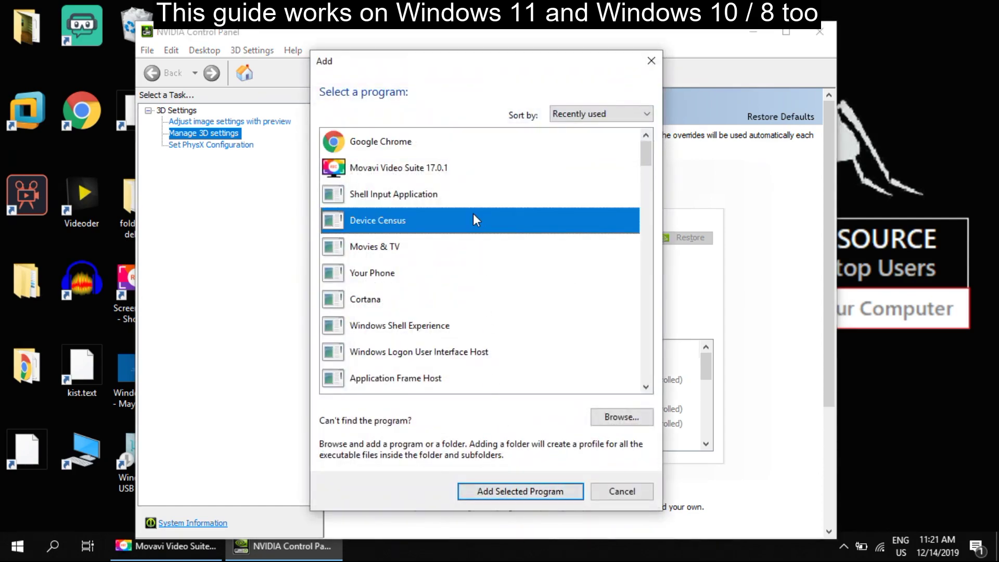
scroll(474, 216, "down", 2)
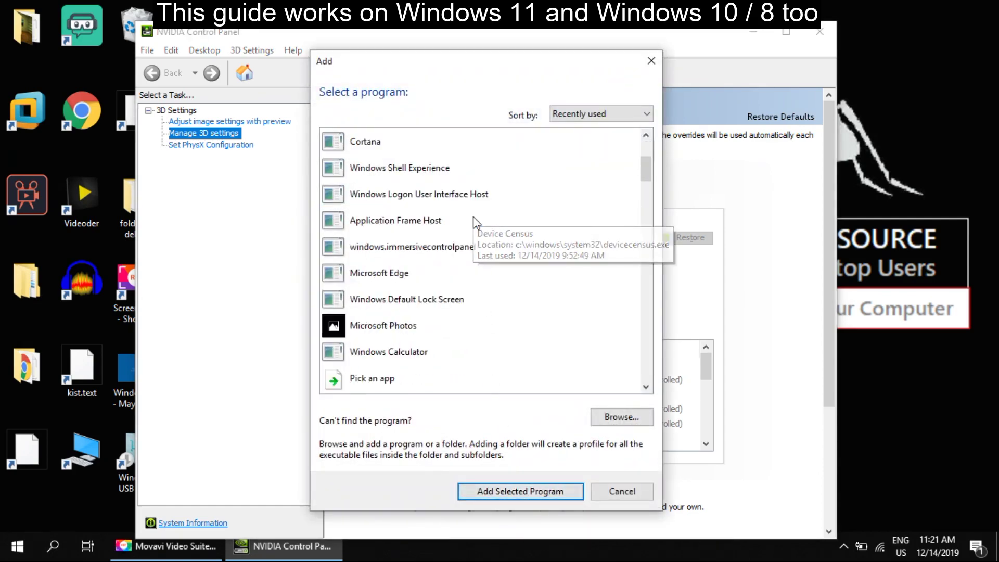
scroll(473, 219, "down", 1)
scroll(473, 222, "down", 1)
scroll(475, 231, "down", 2)
scroll(476, 233, "down", 1)
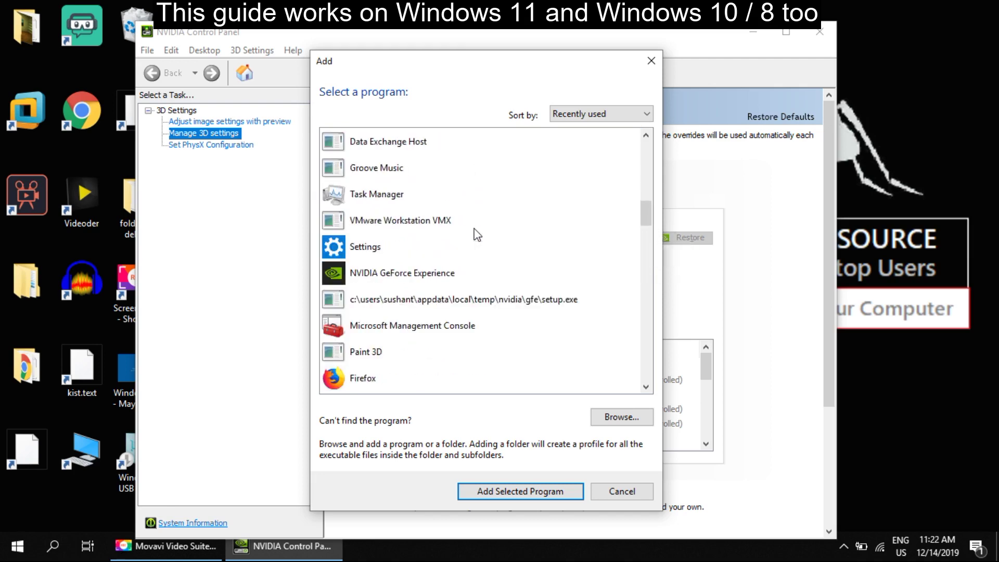
scroll(477, 233, "down", 2)
scroll(476, 233, "down", 1)
scroll(476, 232, "down", 1)
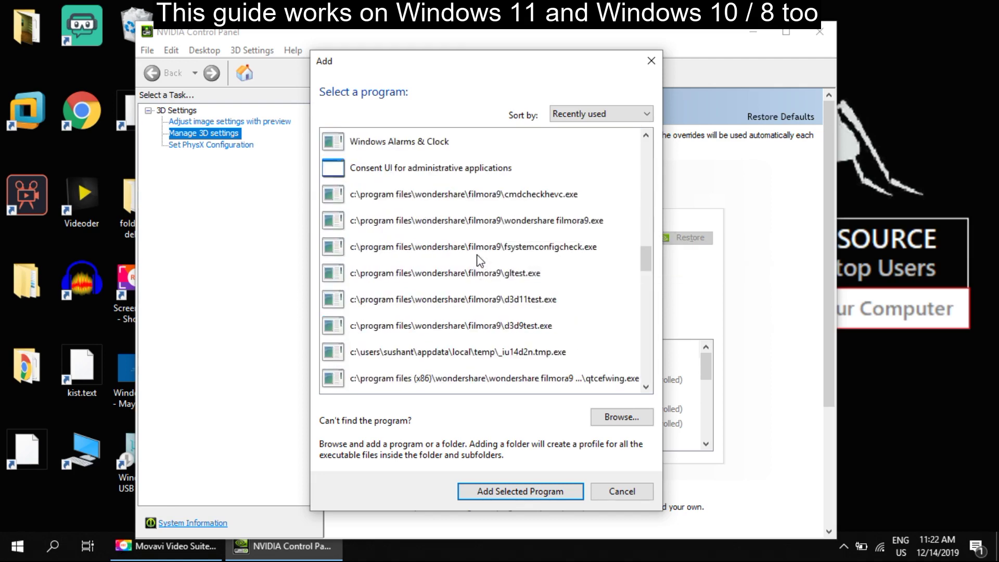
scroll(479, 258, "up", 3)
- Add Streamlabs OBS and set its preferred graphics processor to Integrated graphics
left_click(478, 299)
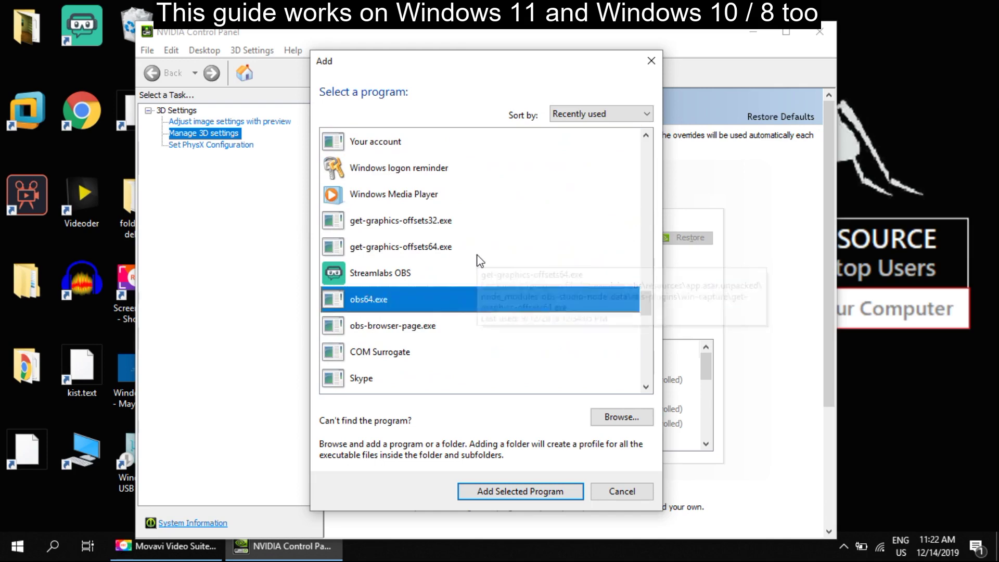
left_click(421, 272)
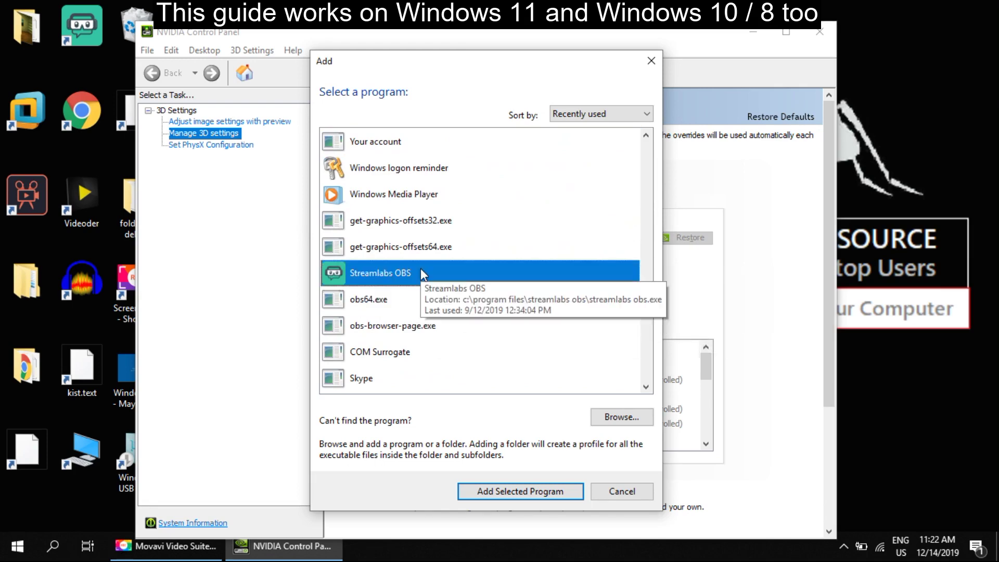
left_click(379, 301)
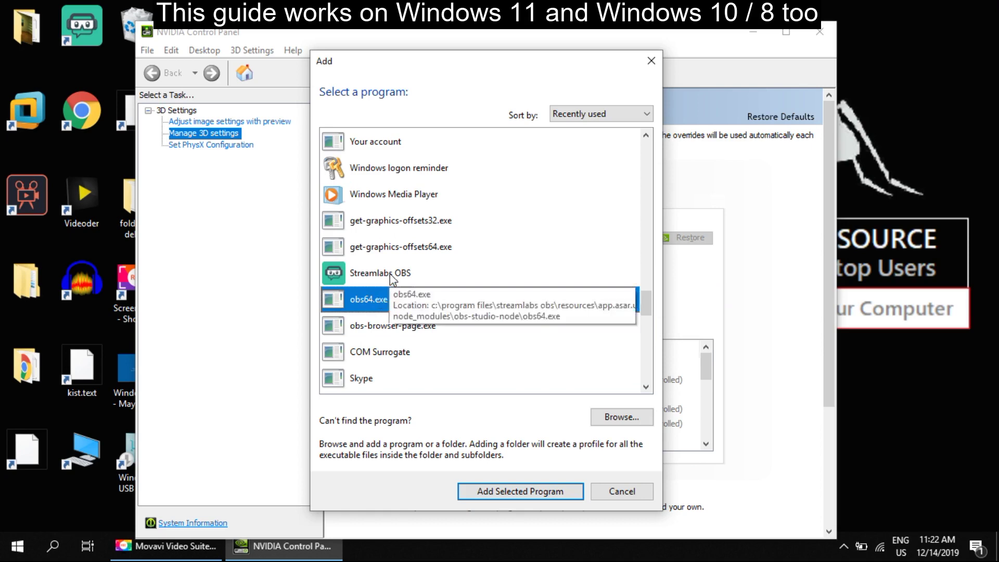
left_click(386, 274)
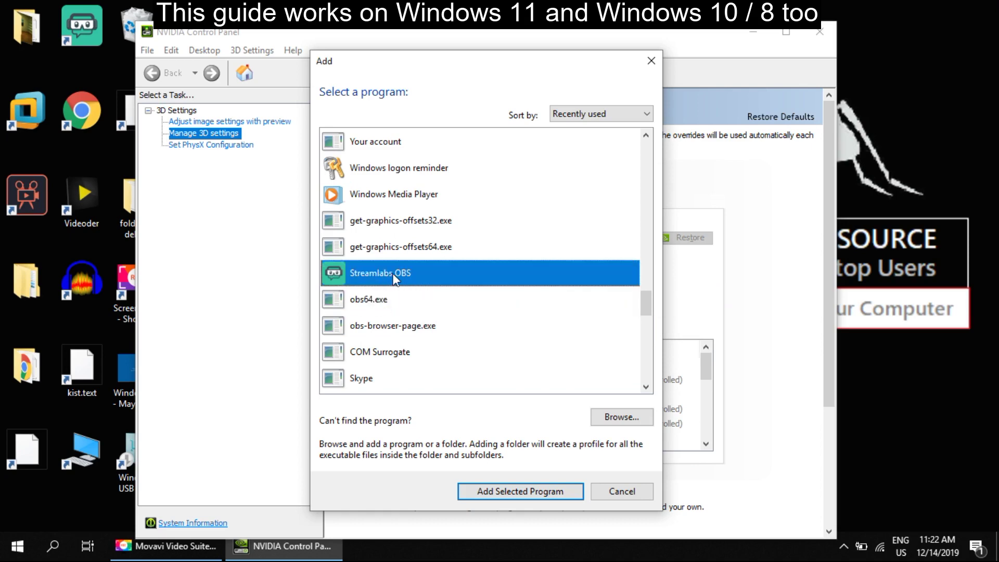
left_click(499, 491)
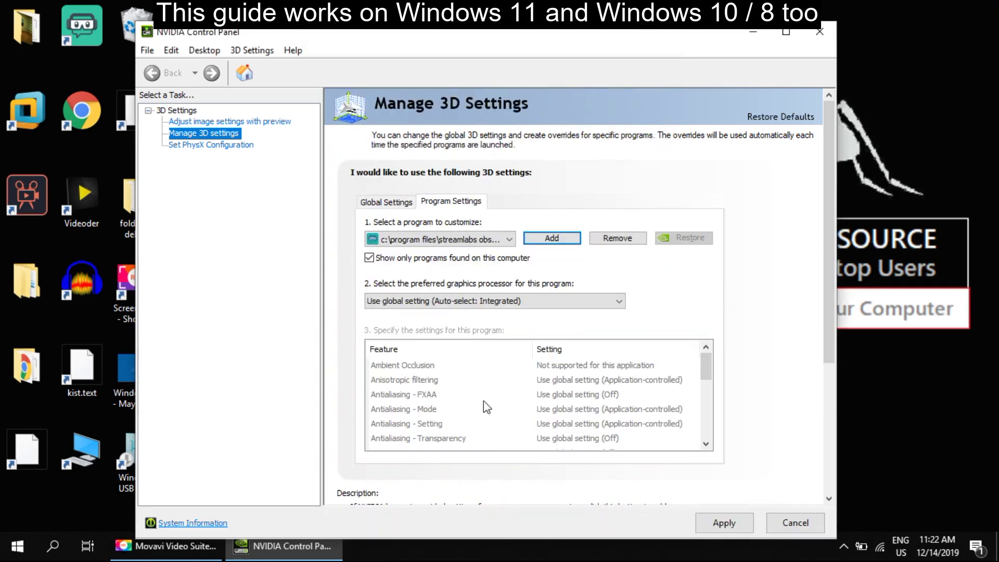
left_click(417, 303)
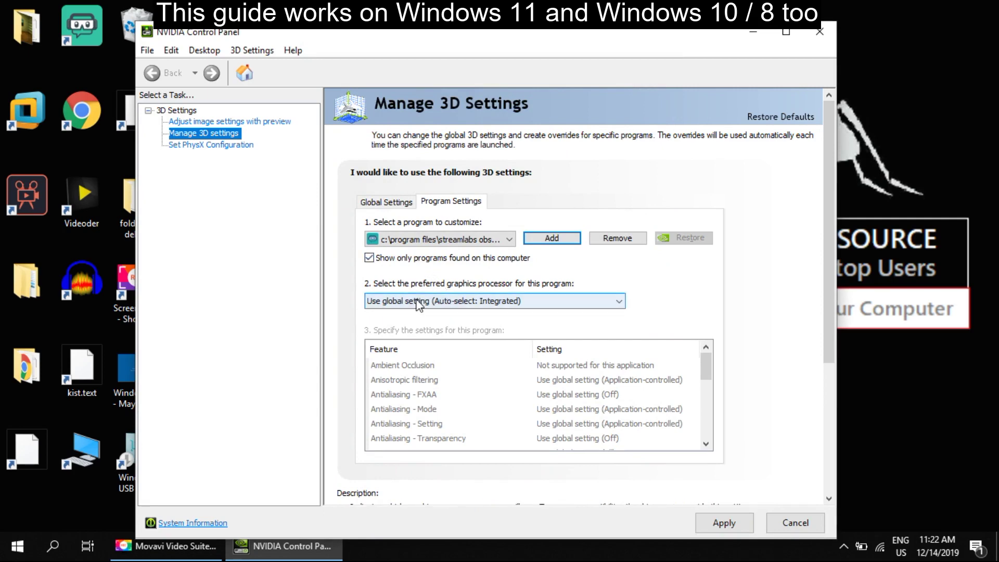
left_click(412, 331)
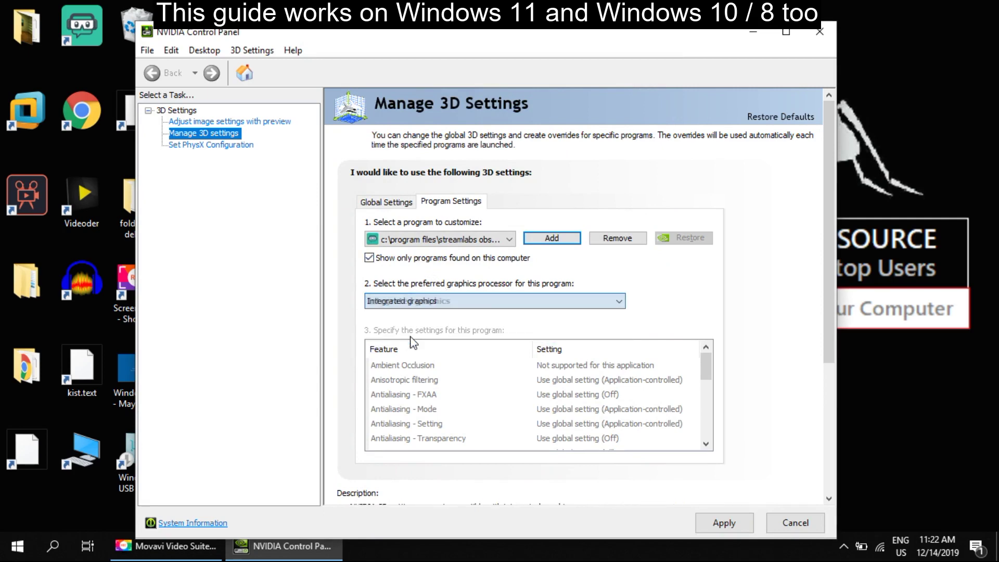
- Add obs64.exe as a customized program and set it to Integrated graphics
left_click(552, 238)
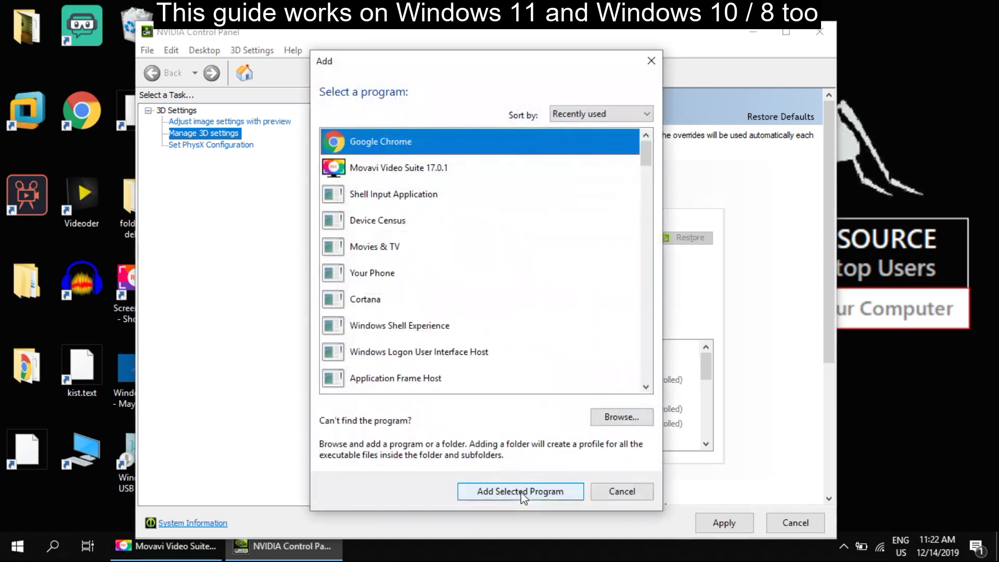
left_click(429, 271)
scroll(440, 339, "down", 2)
scroll(441, 337, "down", 5)
scroll(440, 334, "down", 5)
left_click(406, 361)
scroll(425, 314, "down", 2)
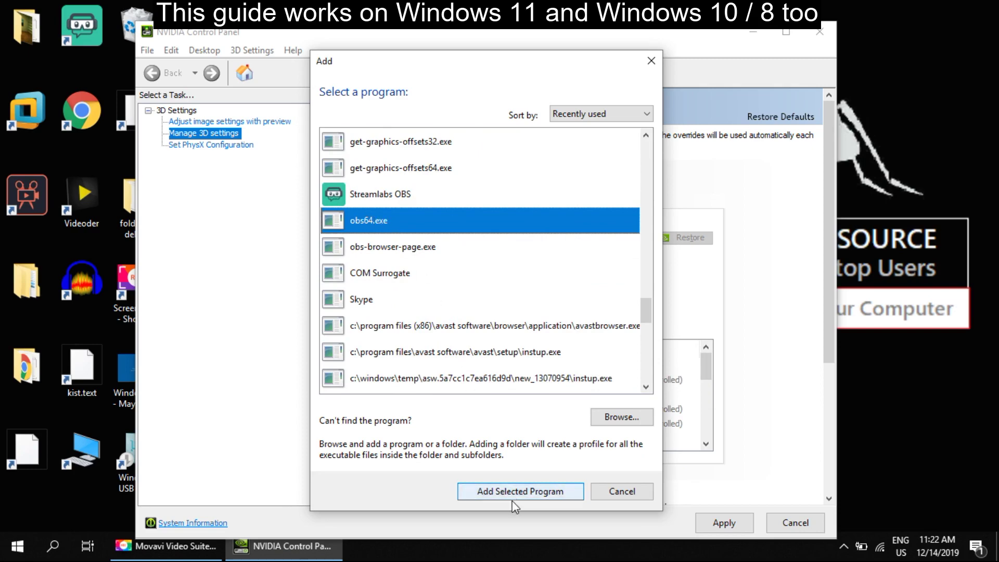
left_click(498, 492)
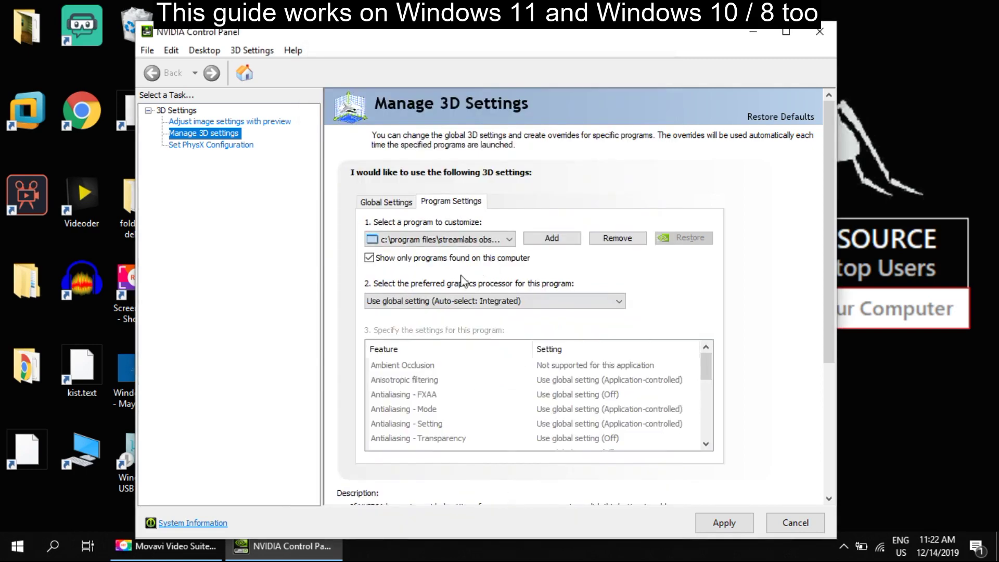
left_click(494, 301)
left_click(437, 331)
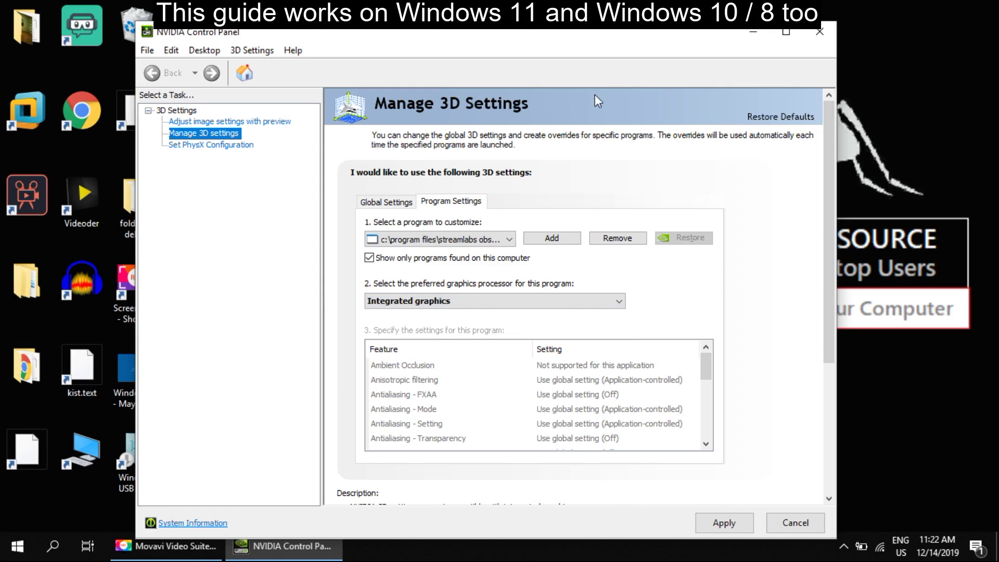
left_click_drag(564, 35, 563, 25)
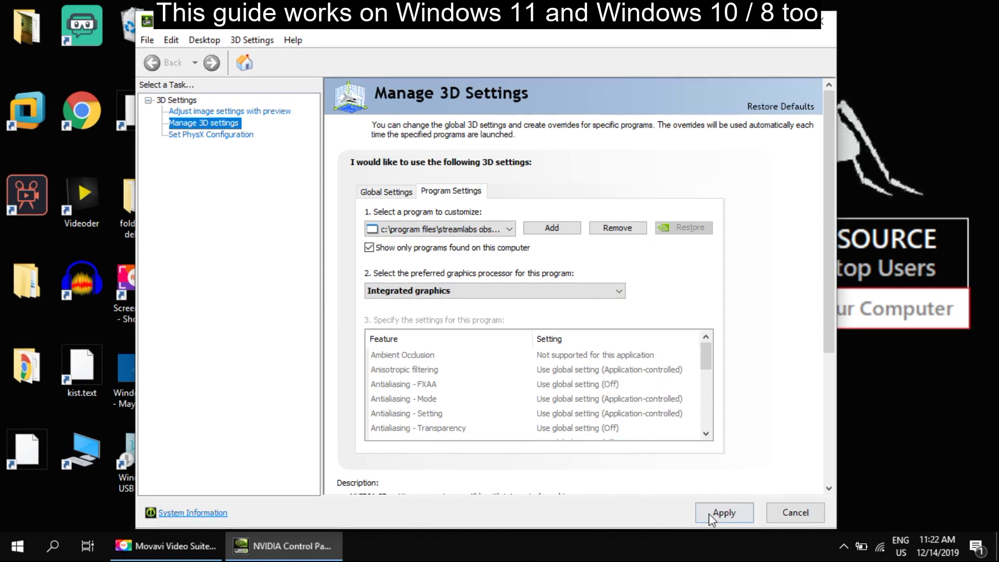
- Apply the integrated-graphics settings, close NVIDIA Control Panel, and launch cmd from Run
left_click(723, 513)
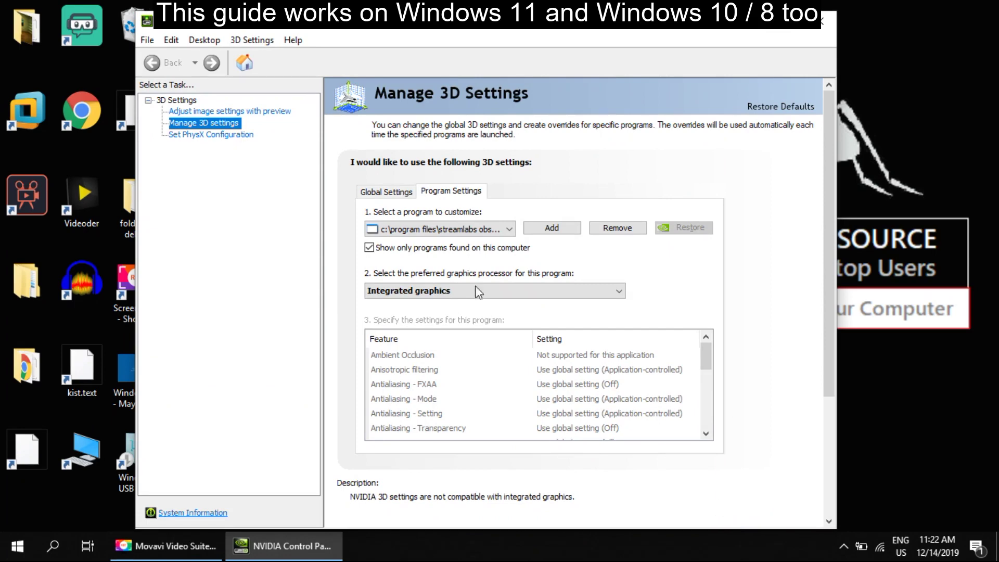
left_click(480, 232)
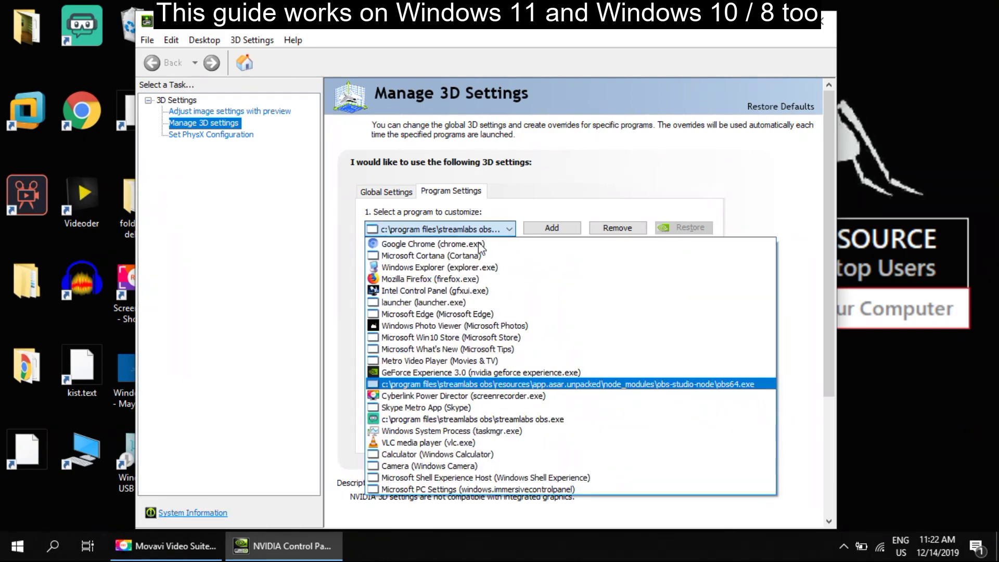
left_click(482, 433)
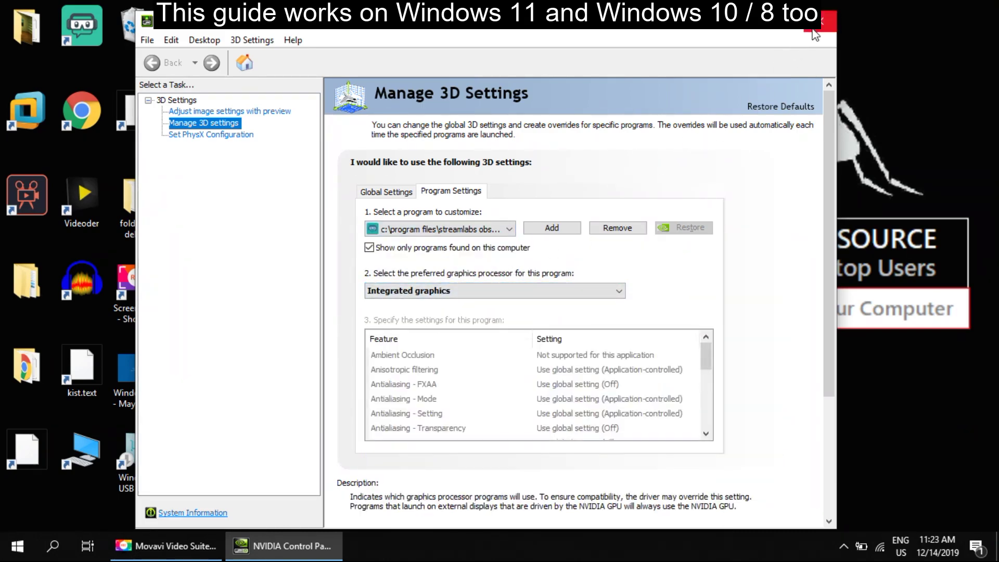
left_click(823, 20)
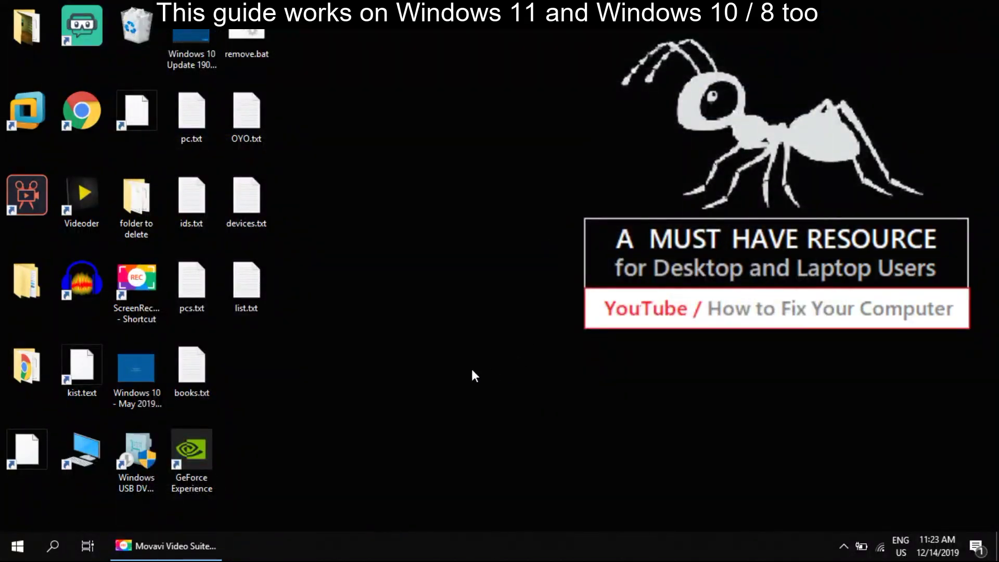
key("super+r")
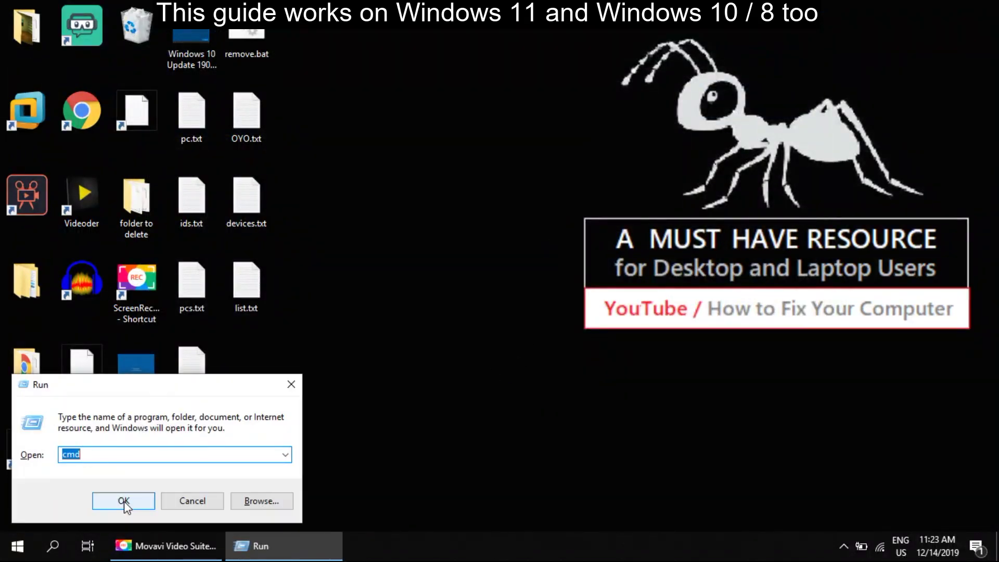
type("cmd")
left_click(124, 501)
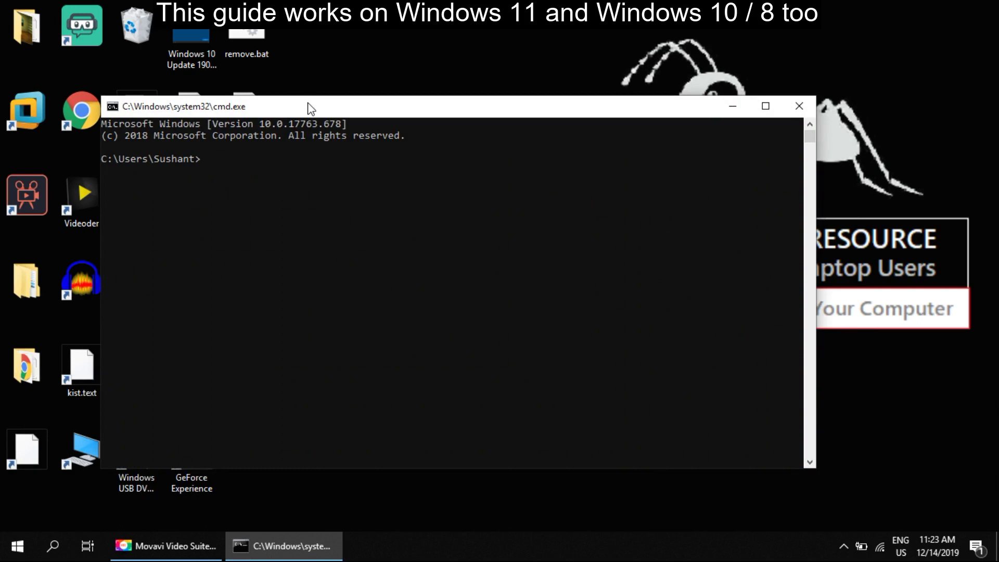
- Run gpupdate /force, wait for both policy updates to finish, then close Command Prompt
left_click_drag(311, 108, 354, 116)
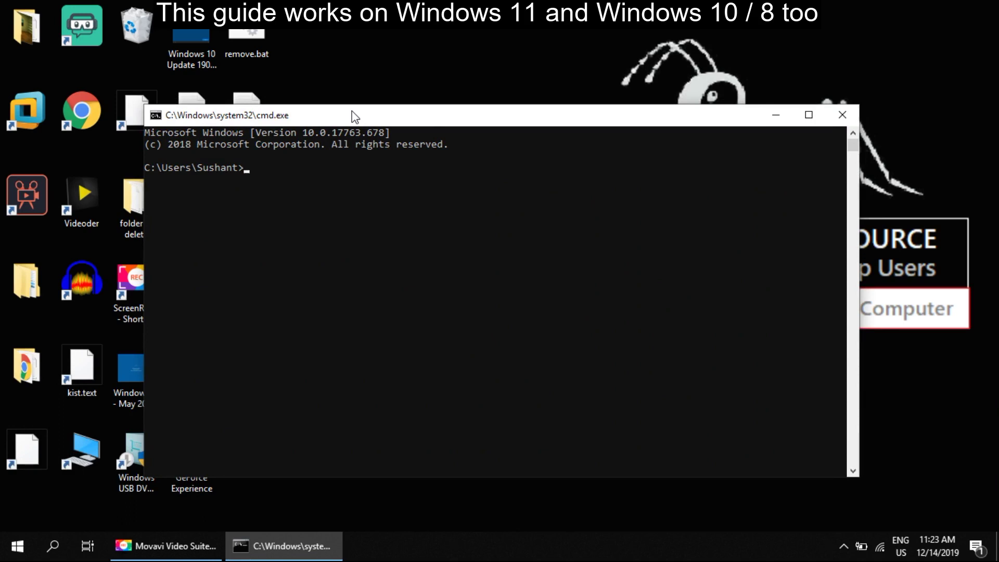
type("gpupdate /")
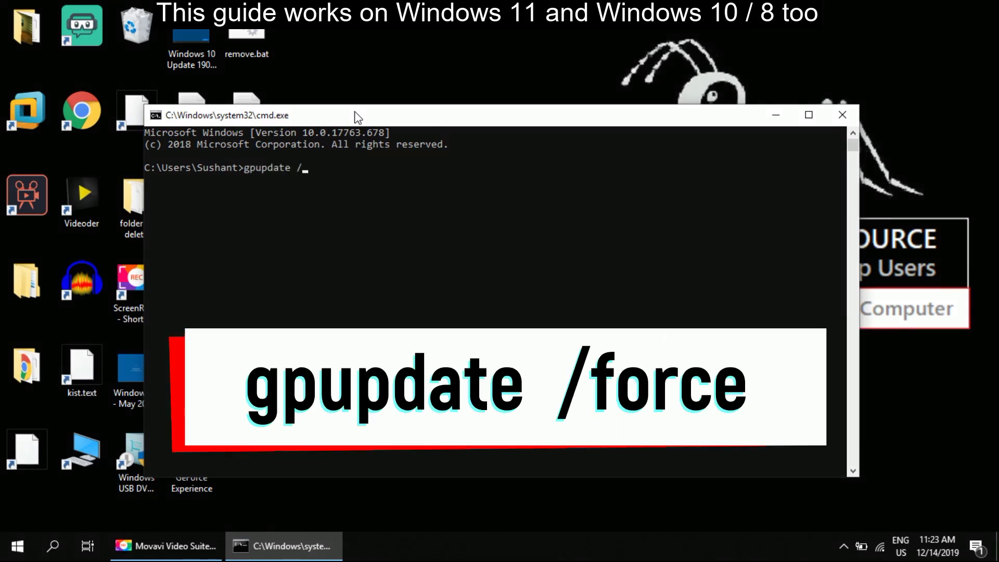
type("force")
key("Return")
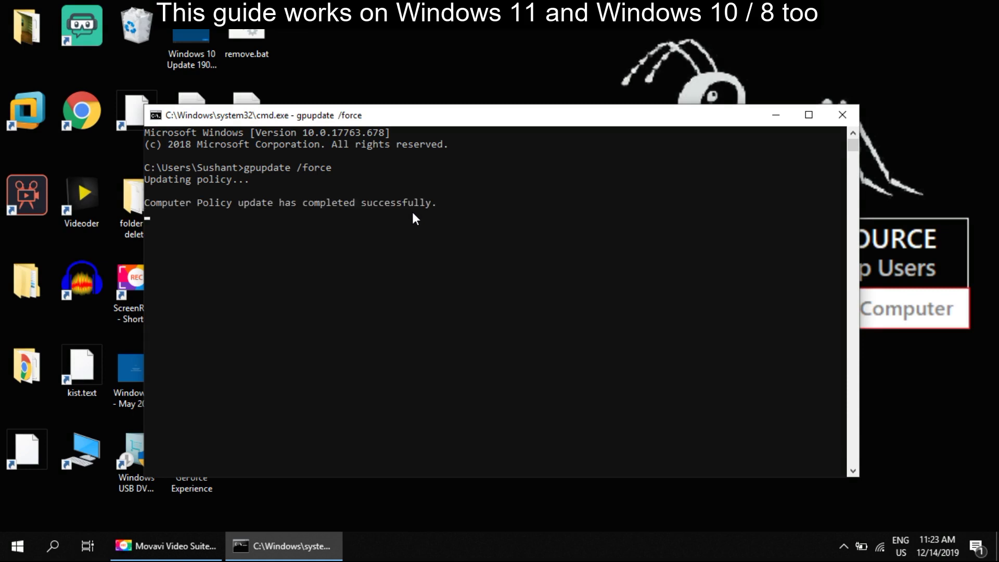
left_click(847, 114)
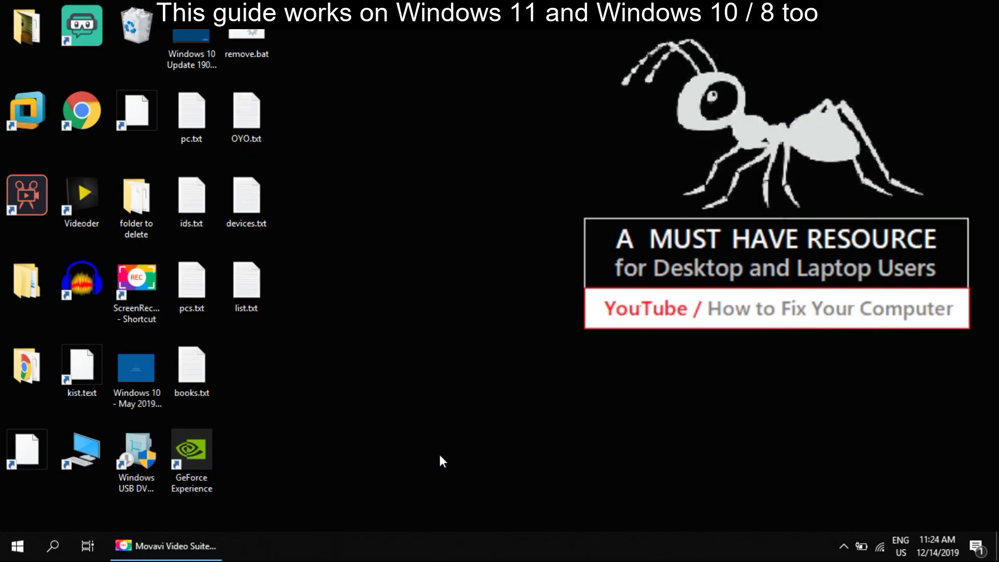